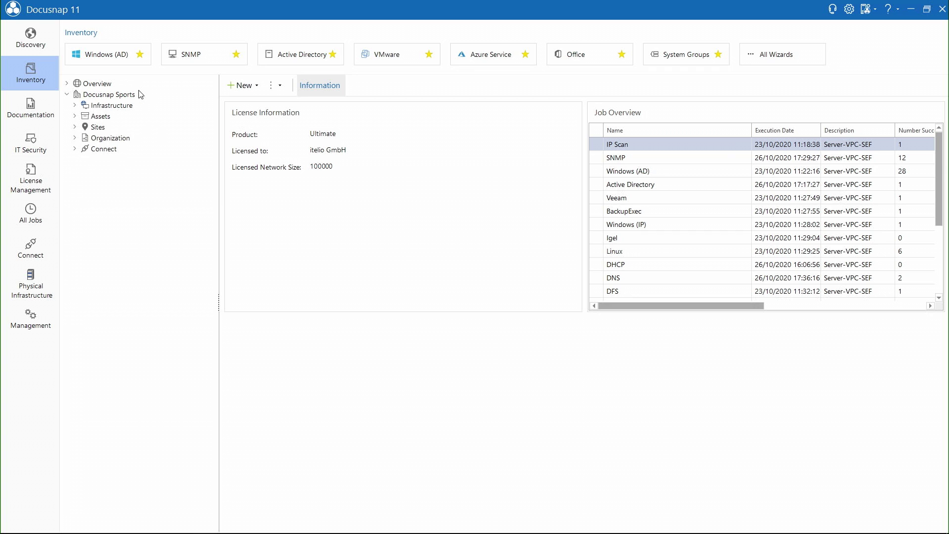
Start an SNMP inventory for Docusnap Sports in the DOCUSNAPSPORTS.COM domain and open the existing IP range's settings
left_click(214, 55)
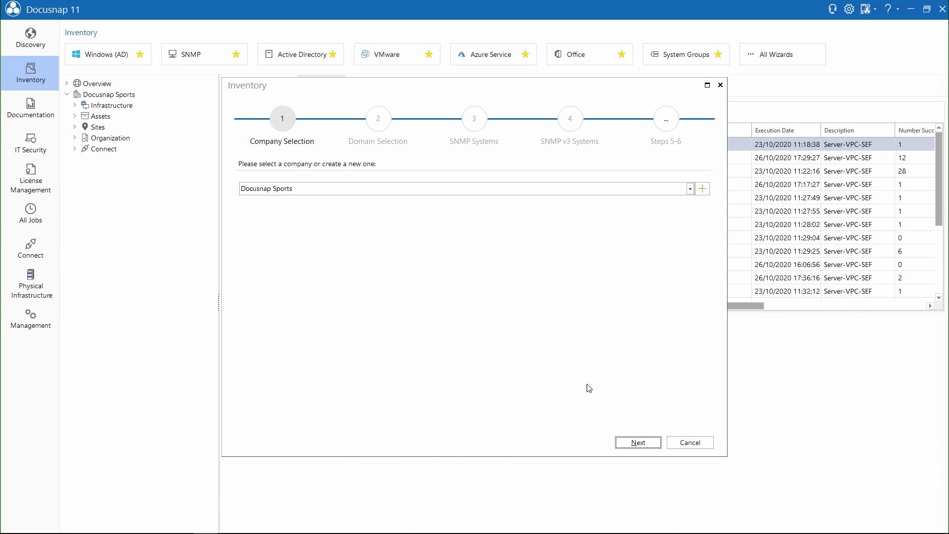
left_click(638, 443)
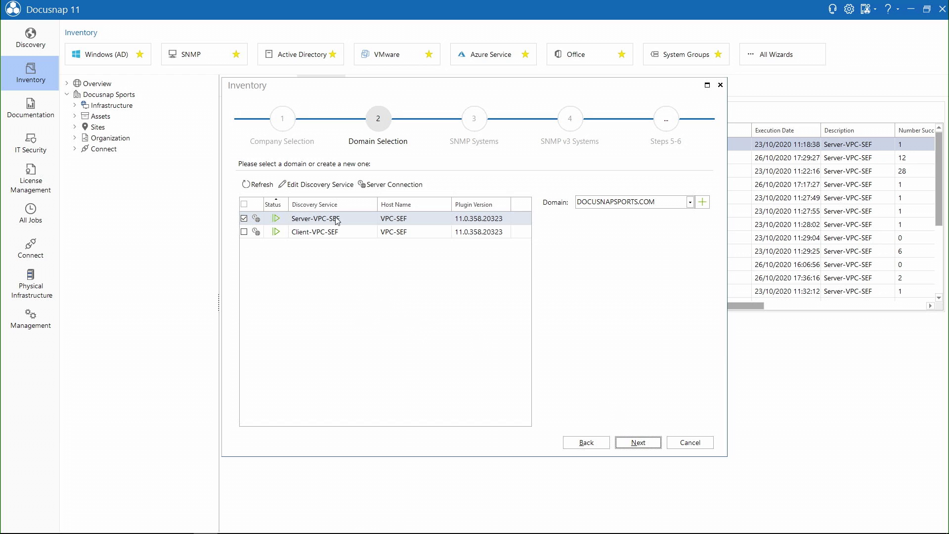
left_click(643, 441)
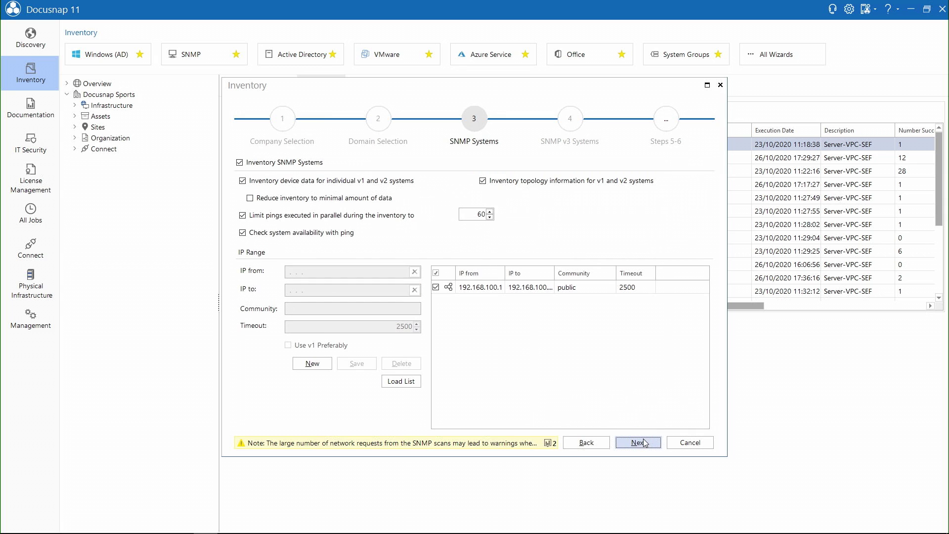
left_click(497, 292)
left_click(497, 291)
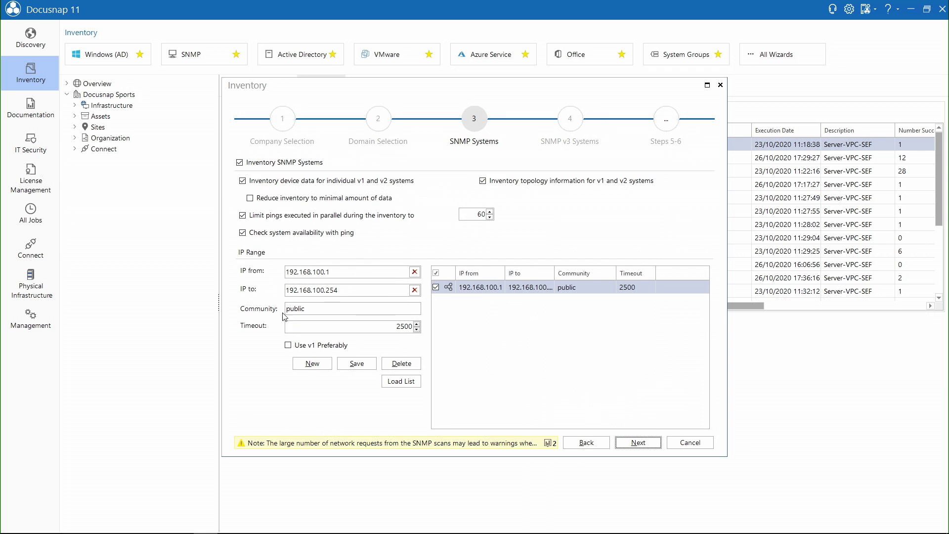
Try enabling the SNMP v3 systems inventory, switch it off again, and continue to the inventory summary
left_click(636, 442)
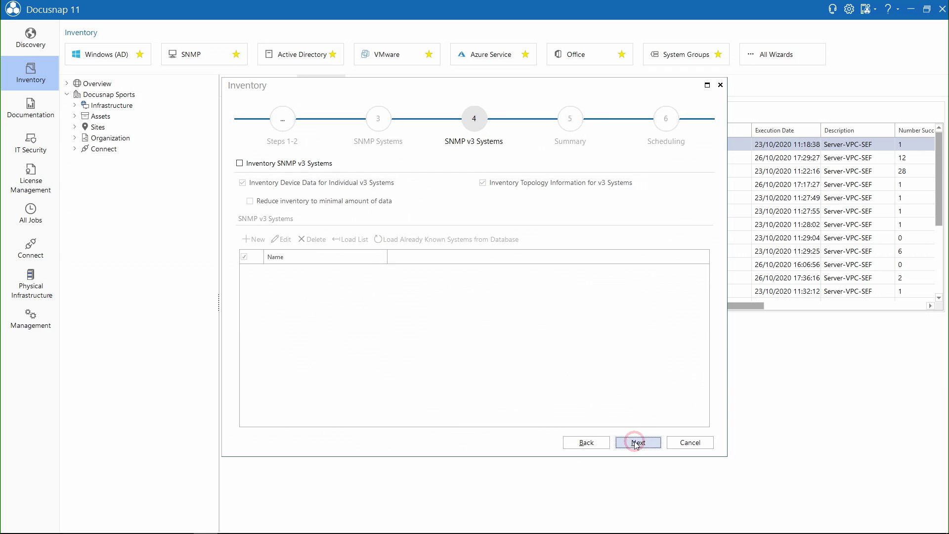
left_click(279, 165)
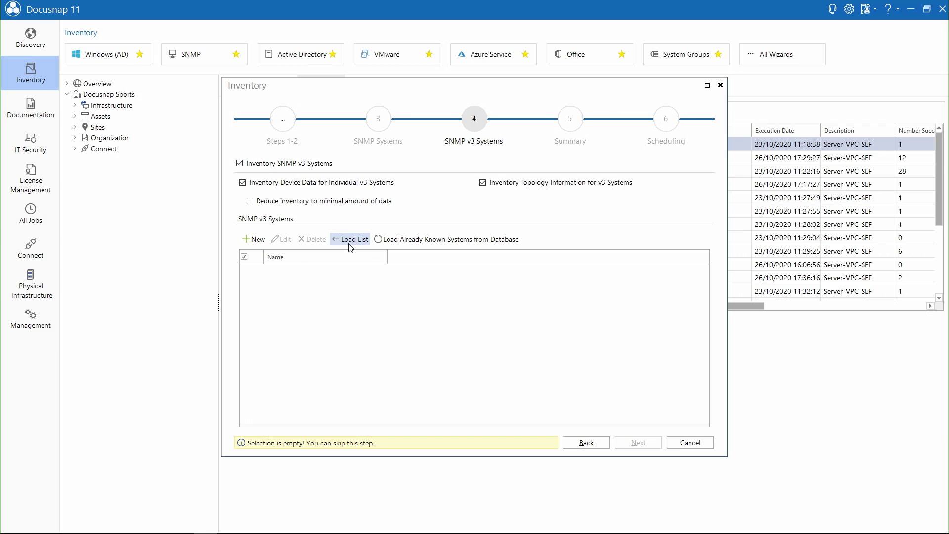
left_click(260, 163)
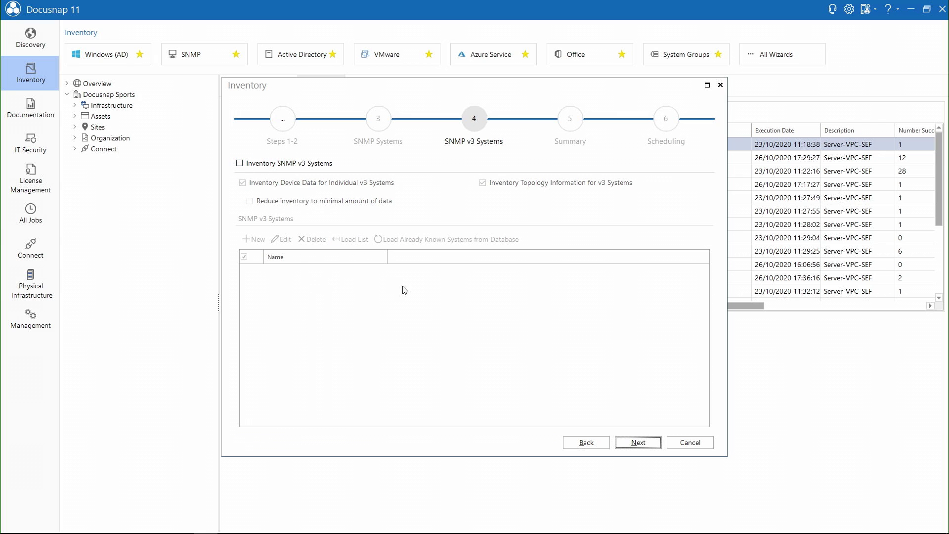
left_click(639, 442)
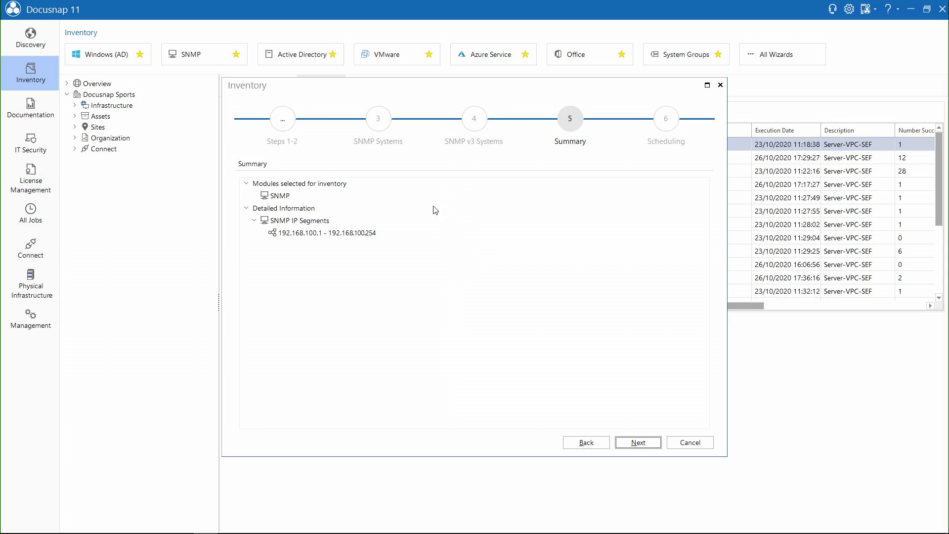
Try a recurring weekly schedule for the SNMP inventory, then cancel the inventory wizard
left_click(633, 443)
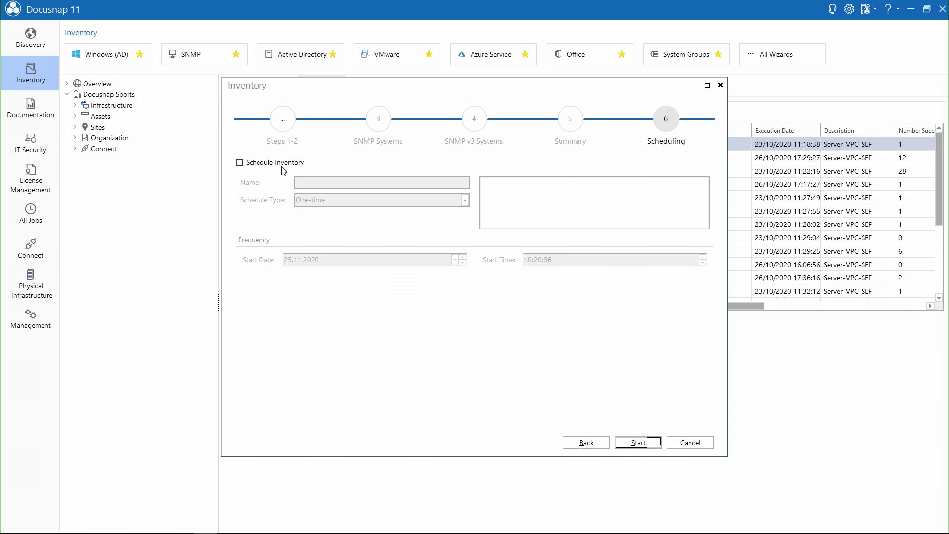
left_click(260, 163)
left_click(343, 200)
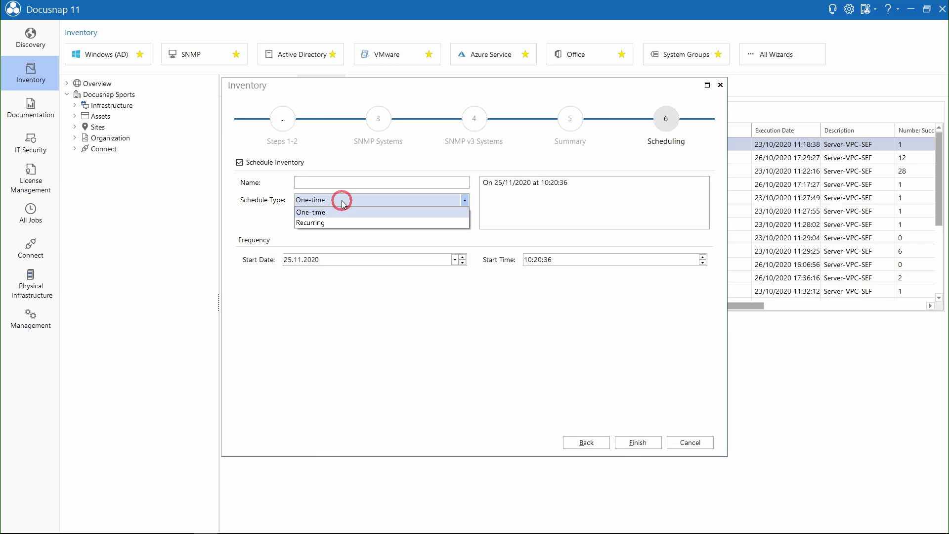
left_click(345, 222)
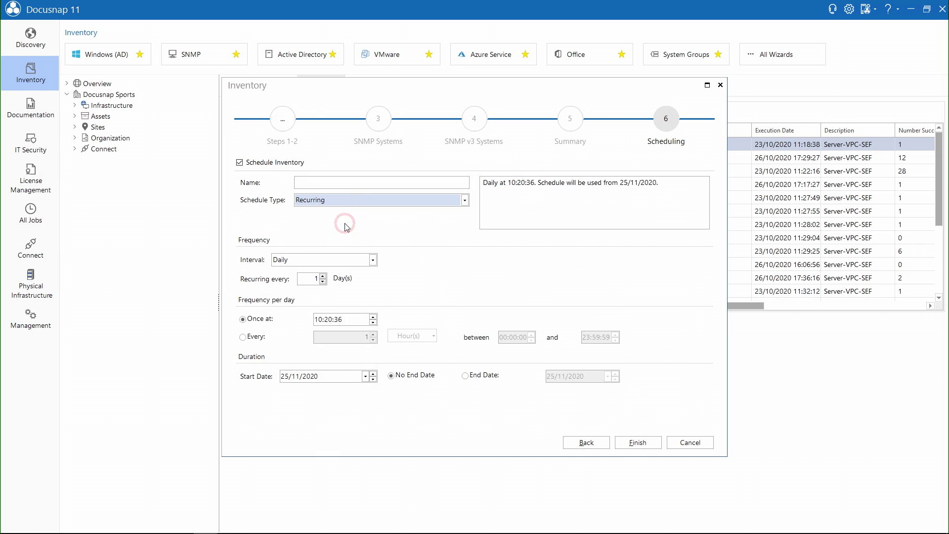
left_click(345, 260)
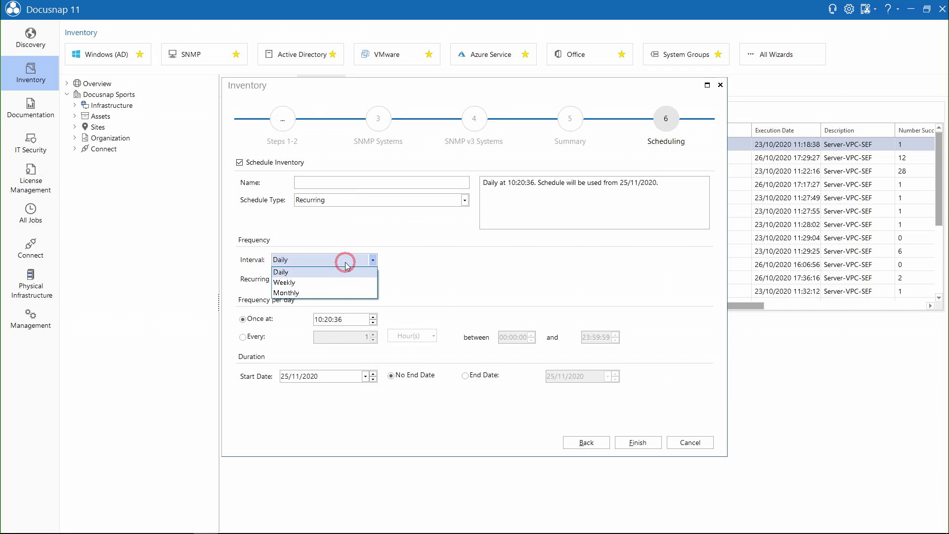
left_click(344, 285)
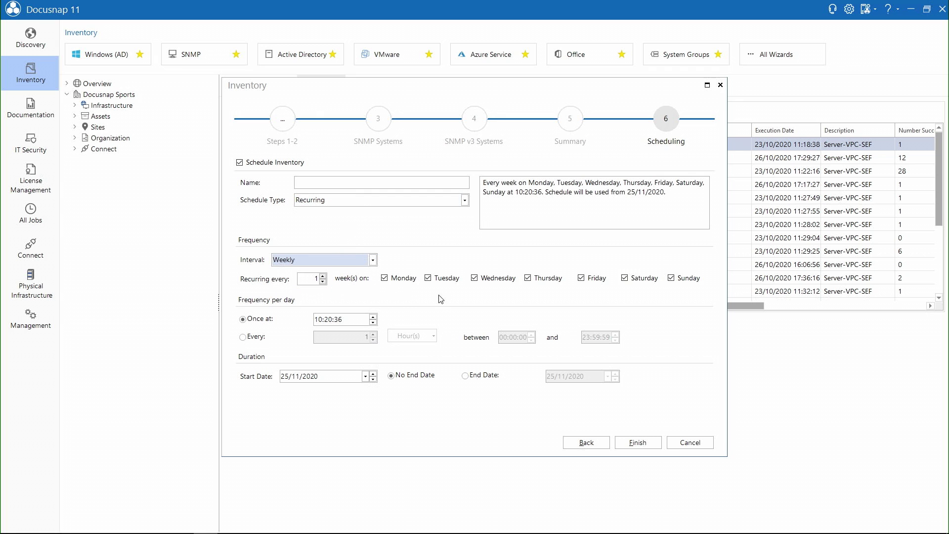
left_click(691, 443)
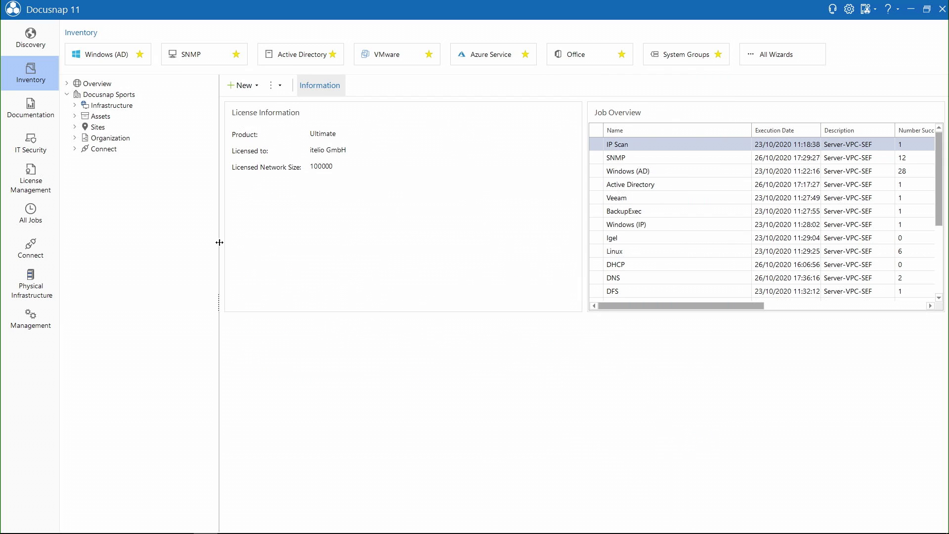
Show the SNMP system categories of the DOCUSNAPSPORTS.COM domain within the Docusnap Sports infrastructure
left_click(74, 105)
left_click(83, 128)
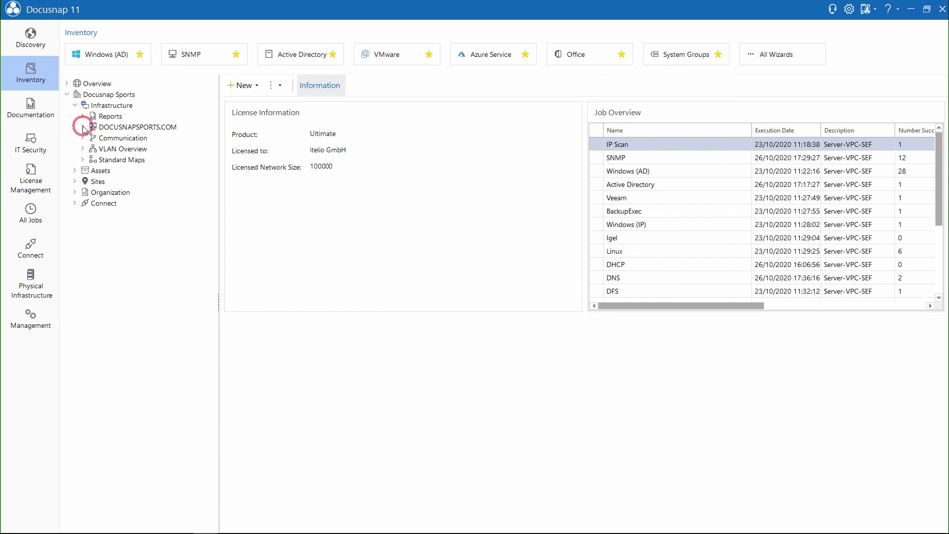
left_click(90, 216)
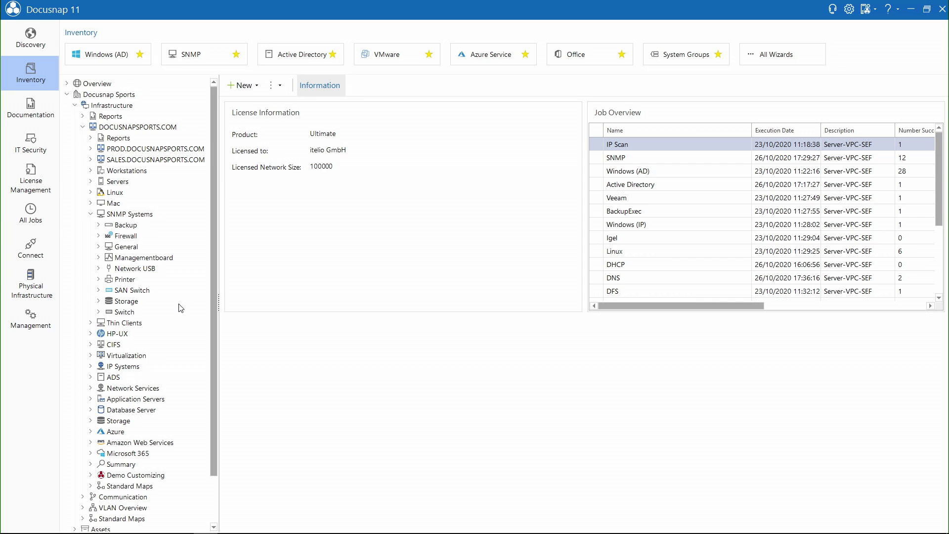
View the SNMP Types keyword assignments in the inventory management settings, then return to the inventory
left_click(38, 317)
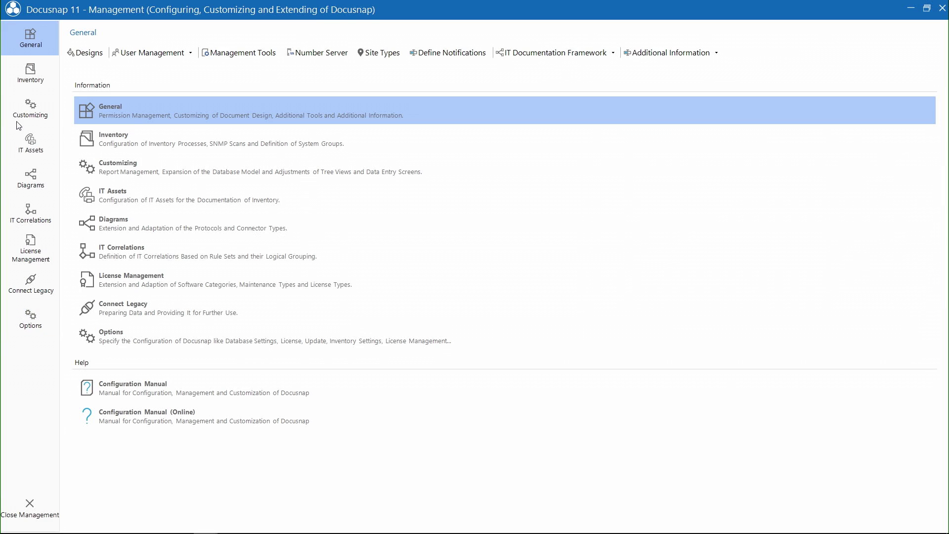
left_click(28, 83)
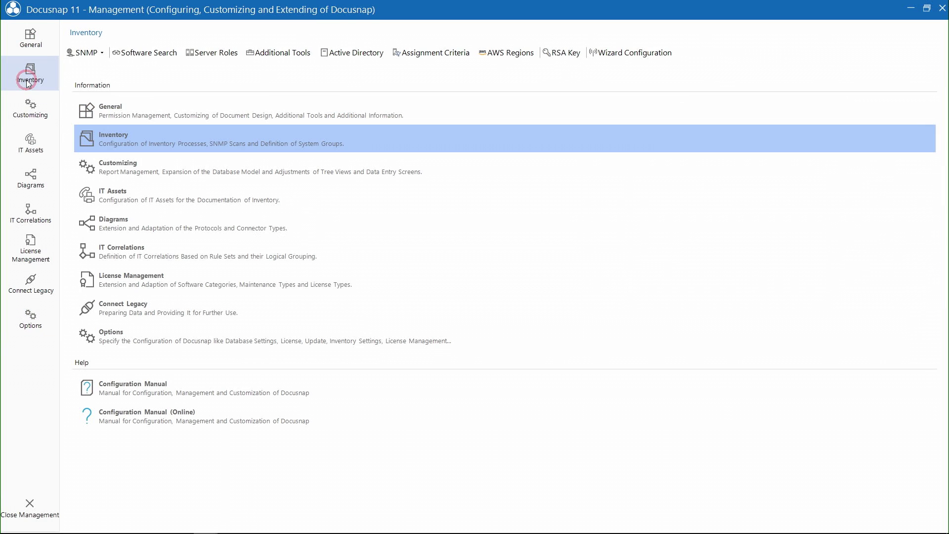
left_click(95, 55)
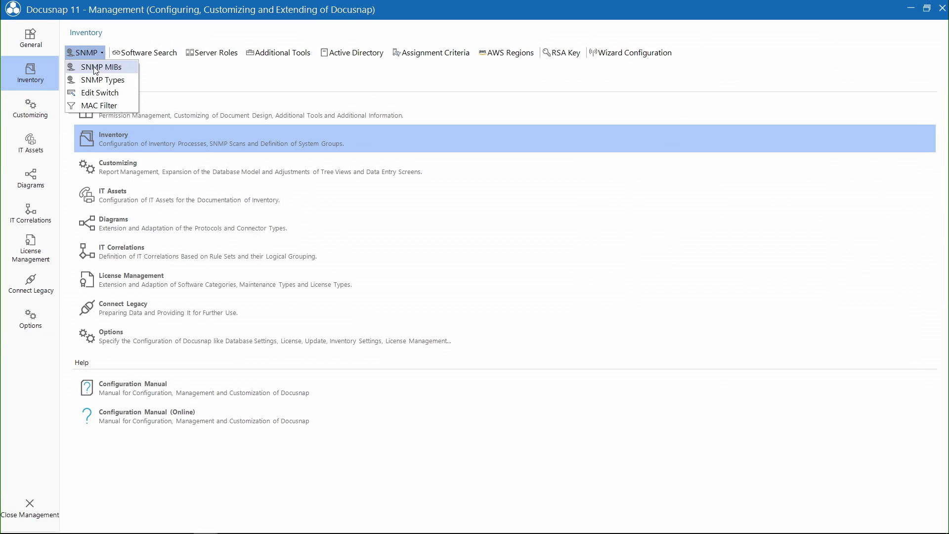
left_click(100, 81)
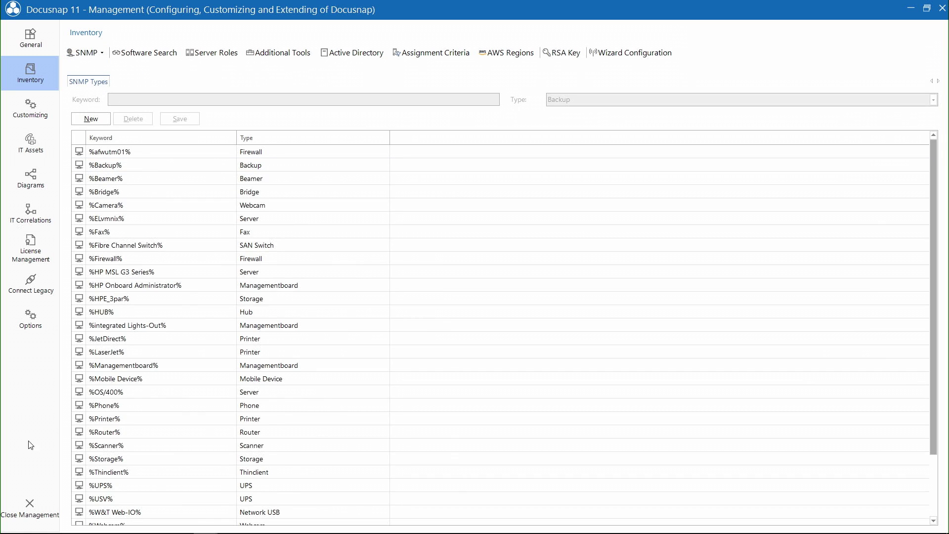
left_click(39, 505)
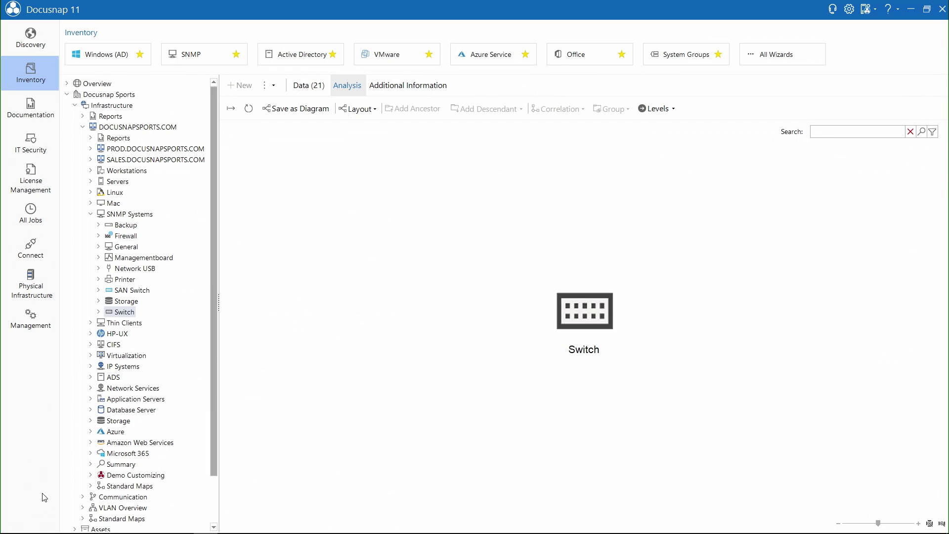
View page 2 of the System Report for switch DOSPSW01's 02/07/2020 11:22:37 scan, then collapse the switch list
left_click(99, 312)
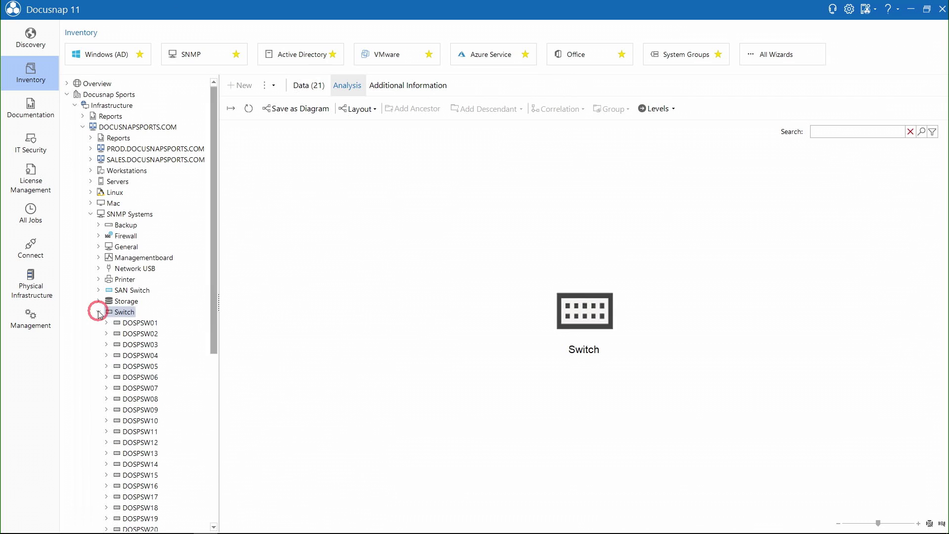
left_click(108, 323)
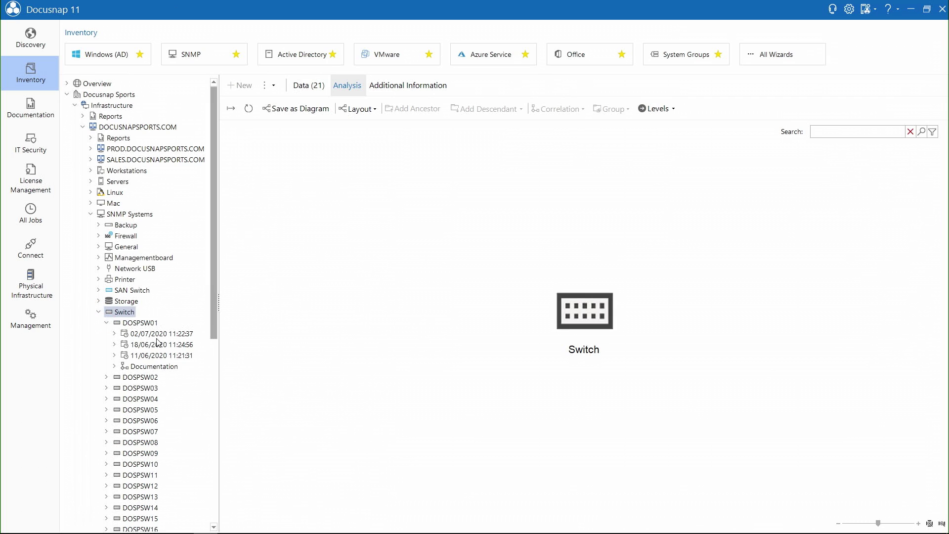
left_click(115, 333)
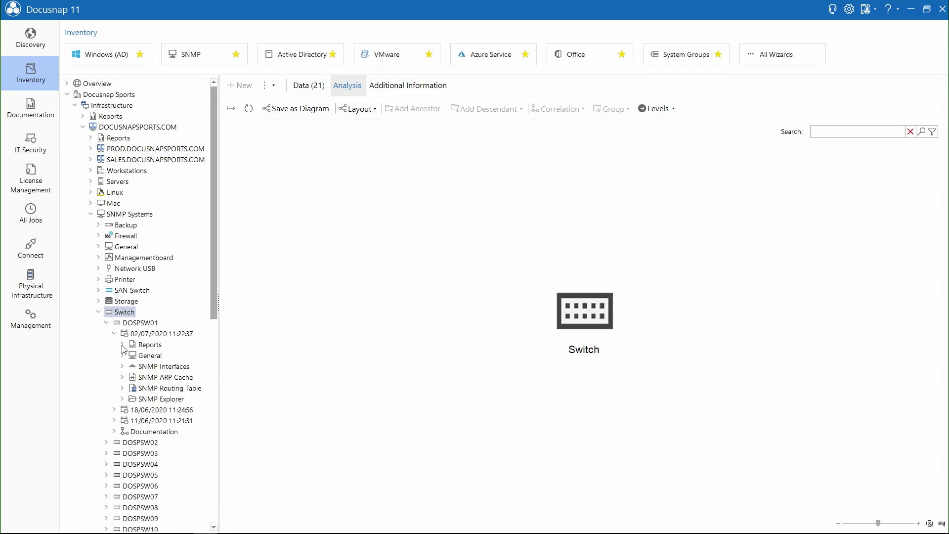
left_click(122, 345)
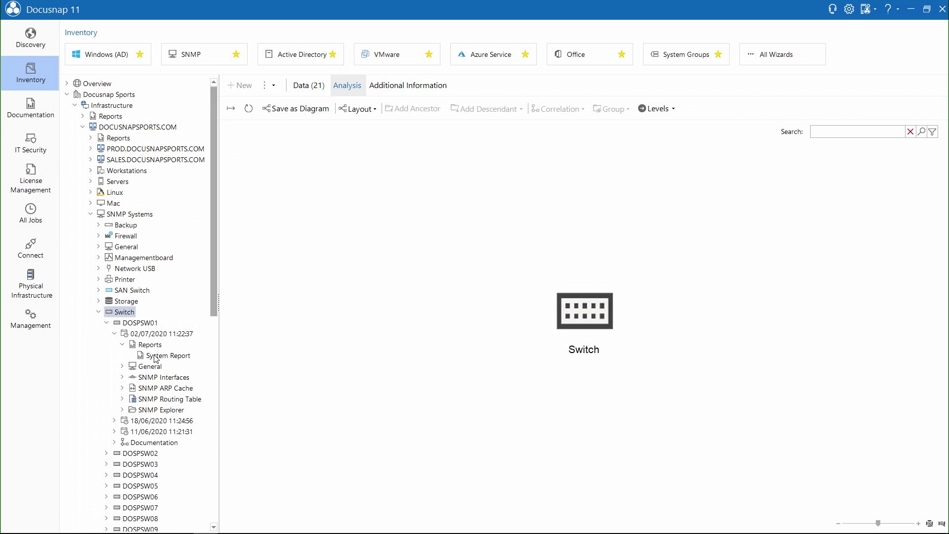
left_click(154, 355)
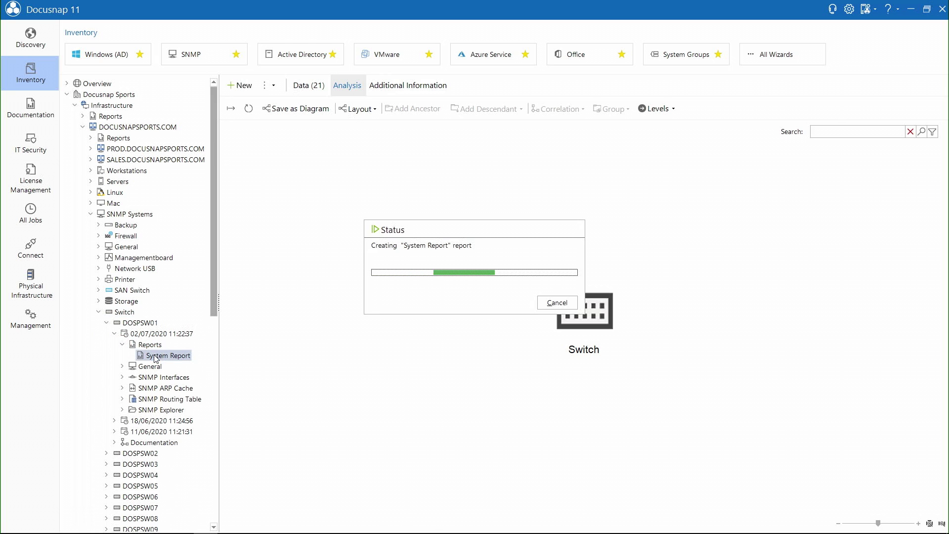
left_click(905, 326)
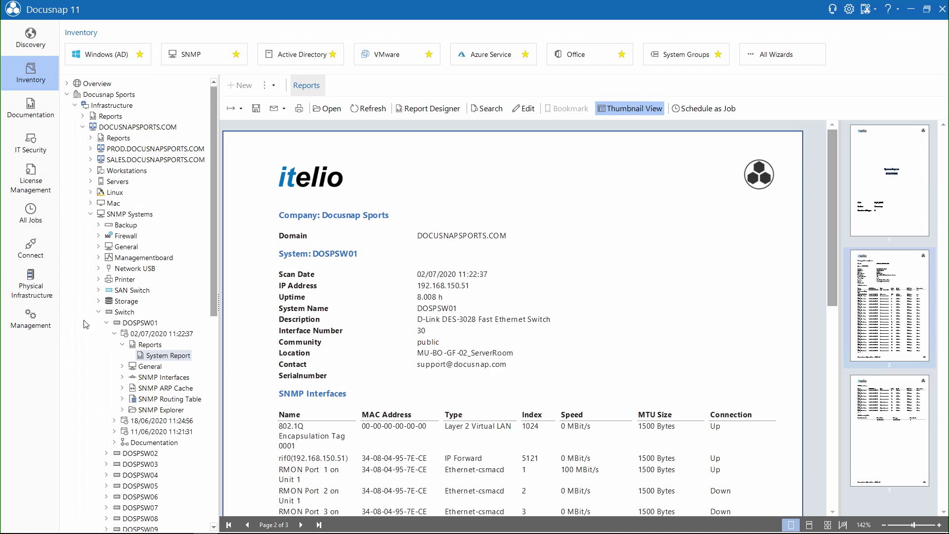
left_click(99, 312)
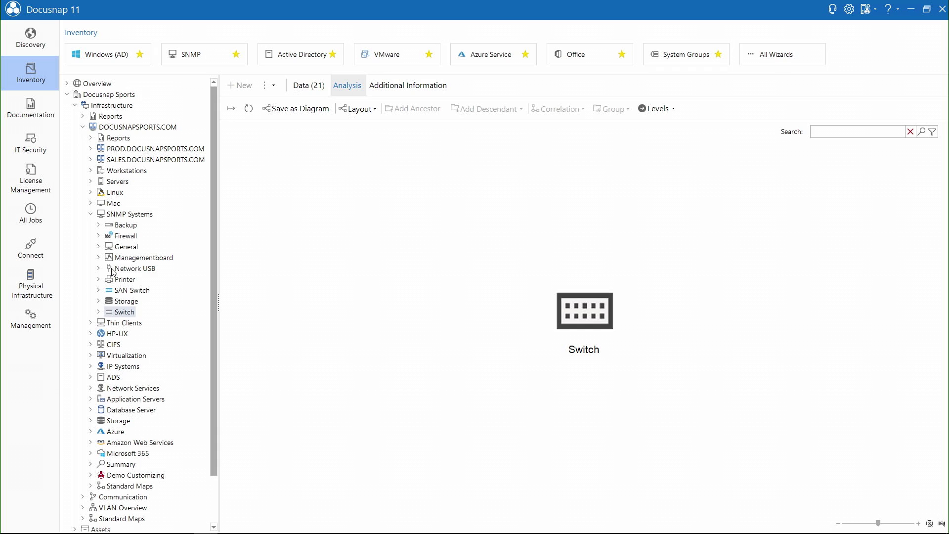
Look through the Infrastructure Net reports available for the DOCUSNAPSPORTS.COM domain, then collapse the reports
left_click(92, 138)
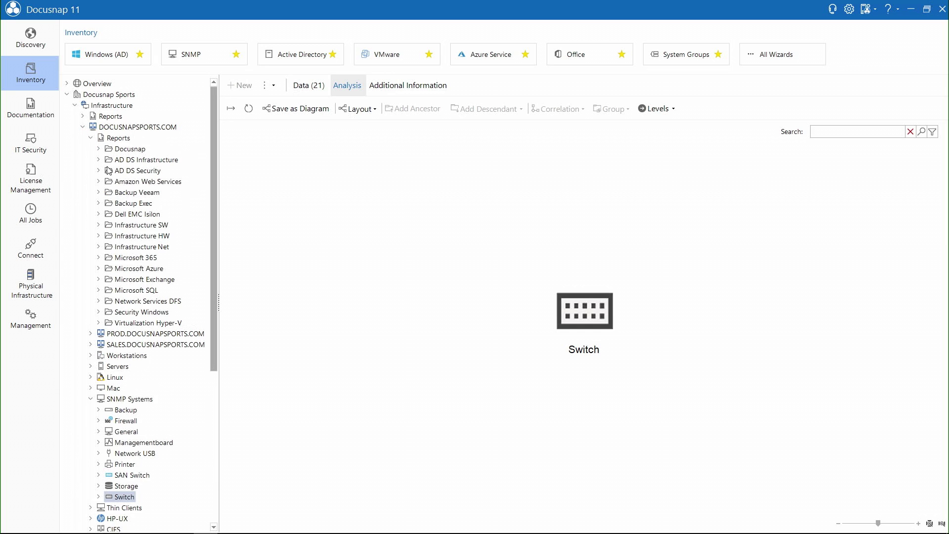
left_click(98, 246)
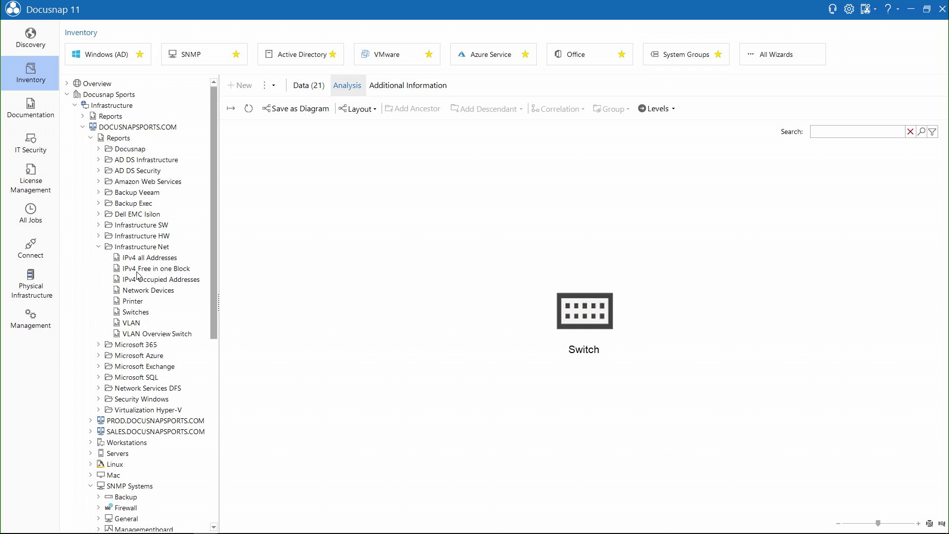
left_click(91, 137)
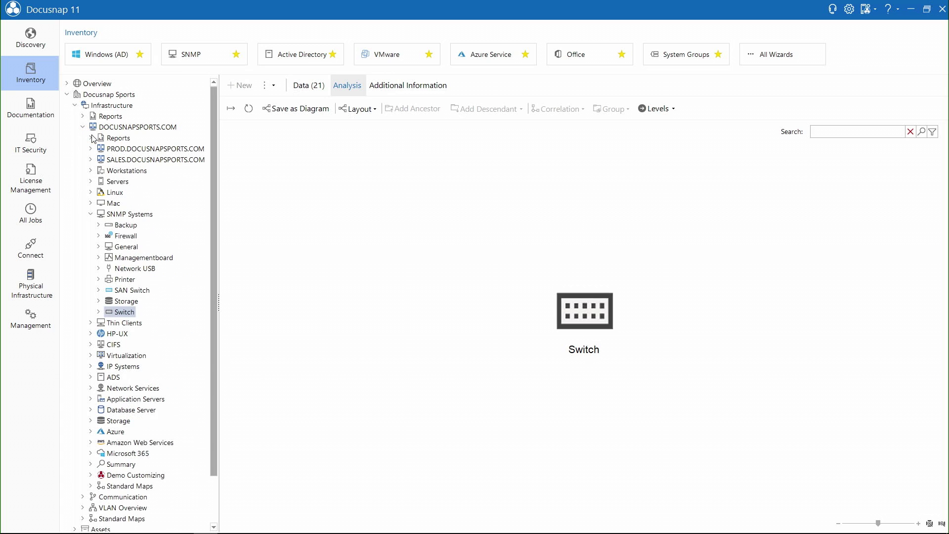
Open the domain's Topology Map and examine the switch connections in the Overview Map up close
left_click(91, 486)
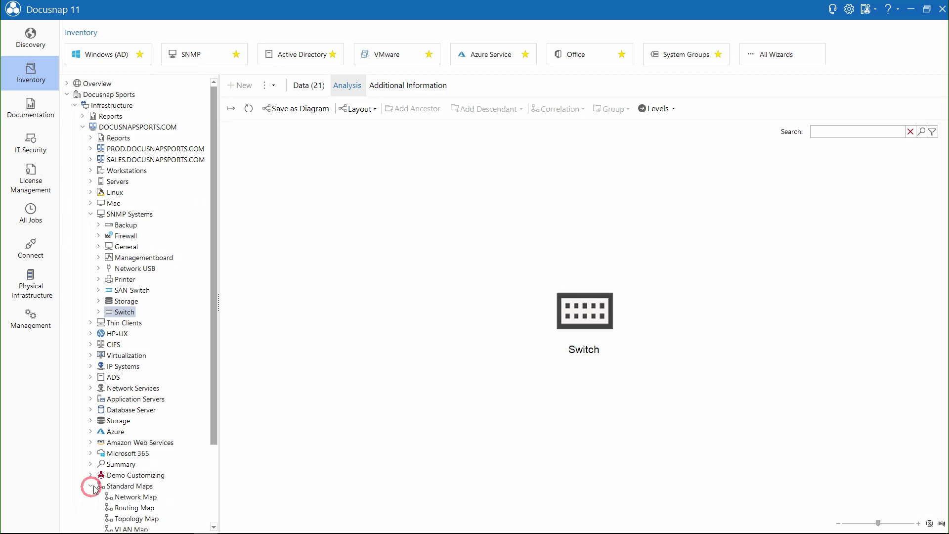
scroll(114, 487, "down", 3)
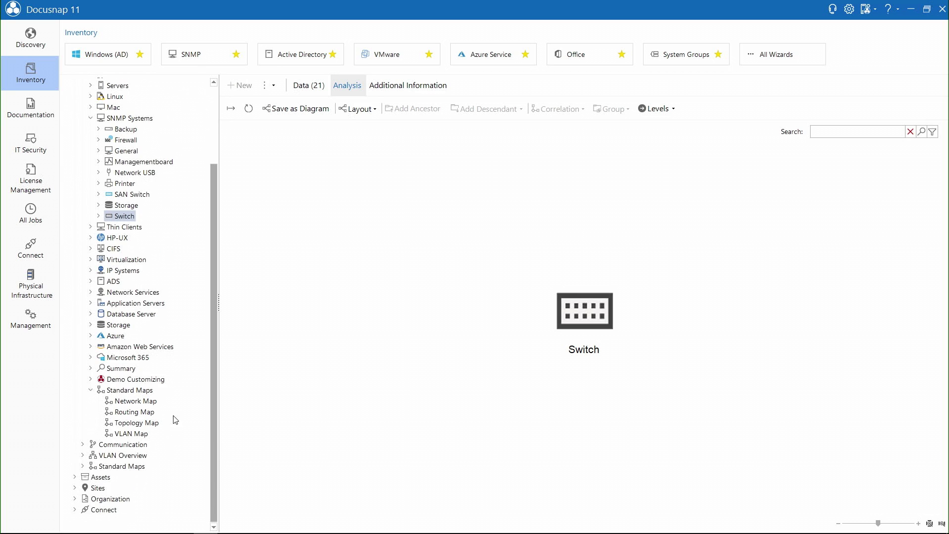
left_click(126, 423)
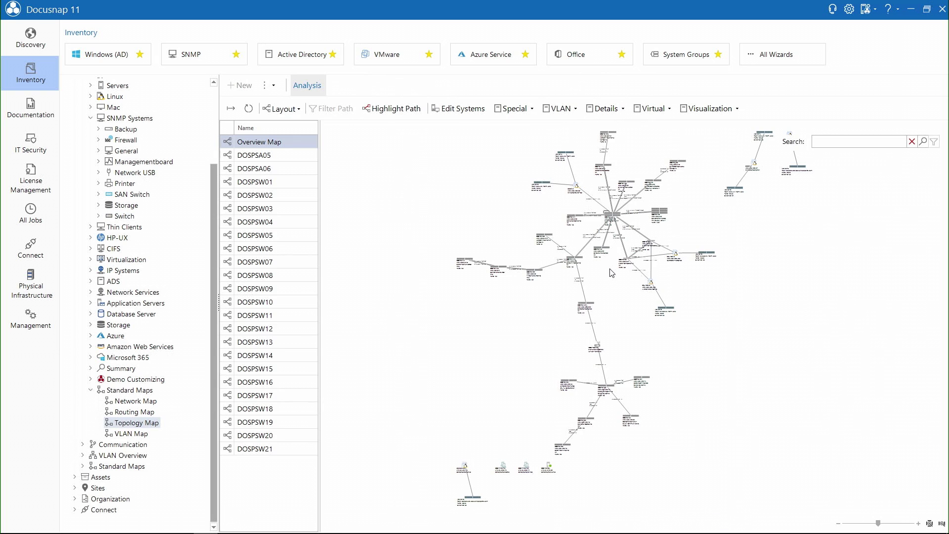
scroll(611, 272, "up", 3)
scroll(612, 273, "up", 2)
left_click_drag(593, 174, 588, 426)
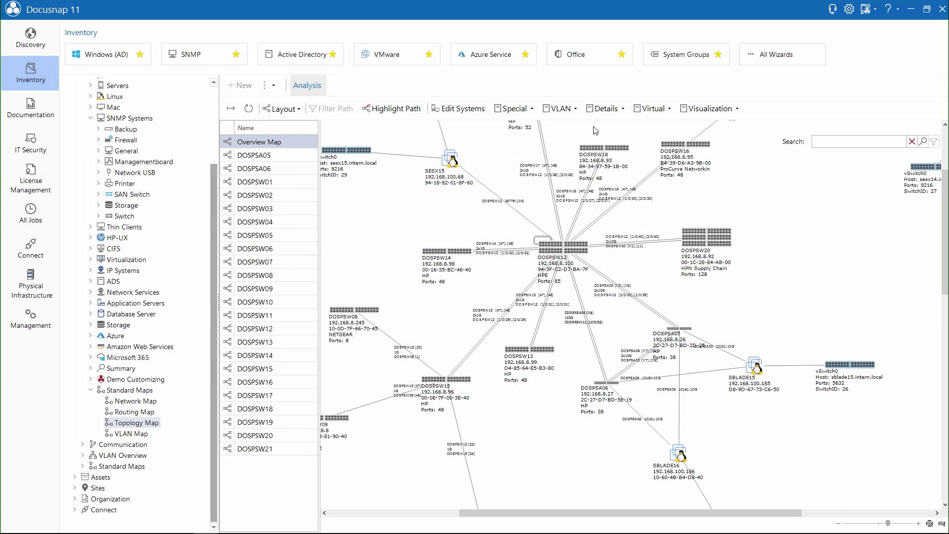
Turn on VLAN Tables and Port with VLAN Information for the Topology Map and examine the VLANs around switch DOSPSW12
left_click(561, 110)
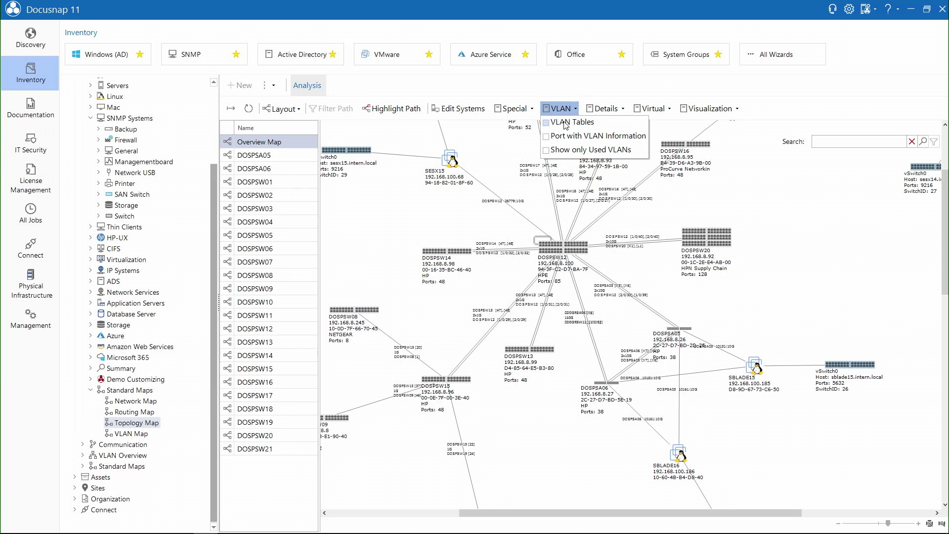
left_click(566, 124)
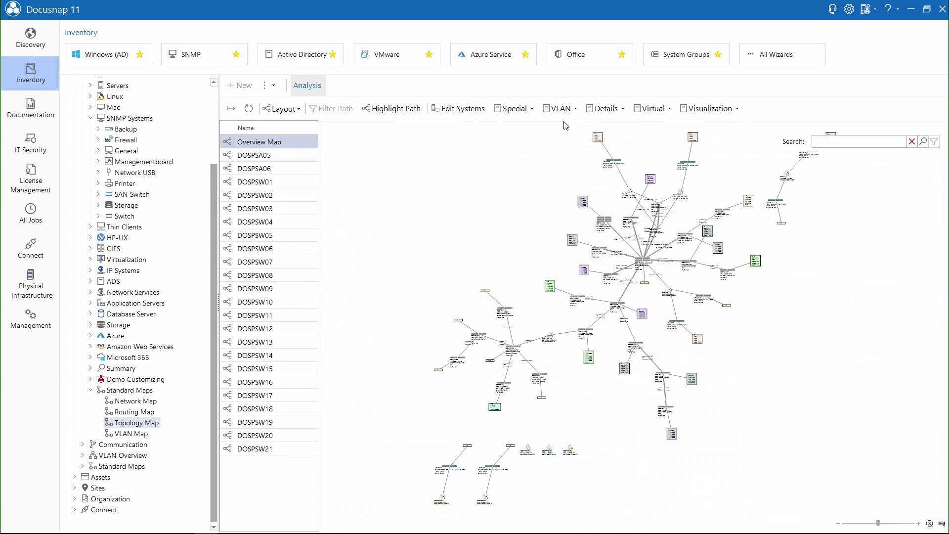
left_click(560, 111)
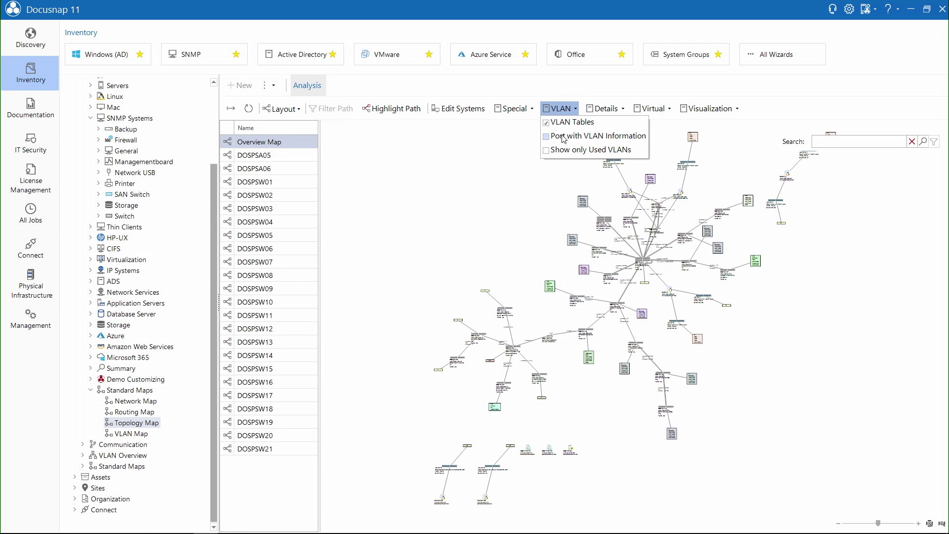
left_click(564, 138)
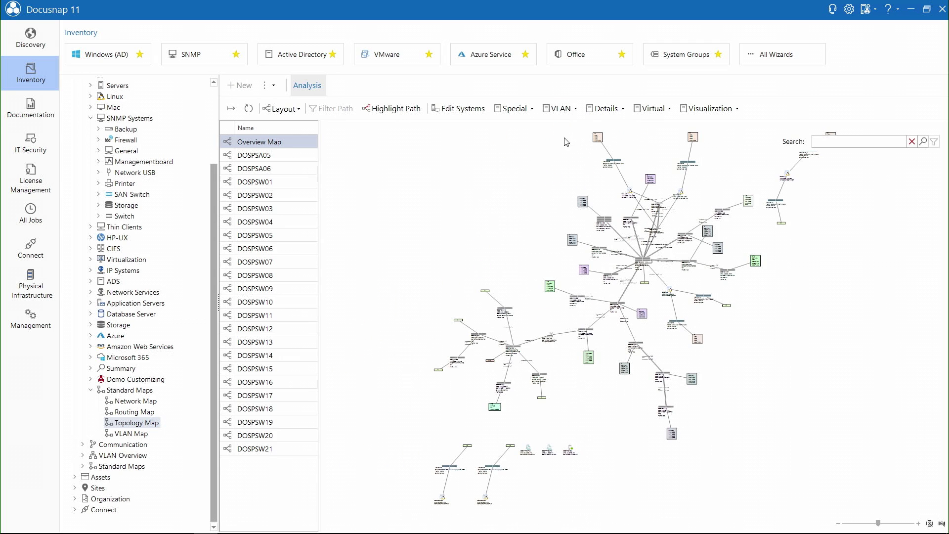
scroll(637, 254, "up", 3)
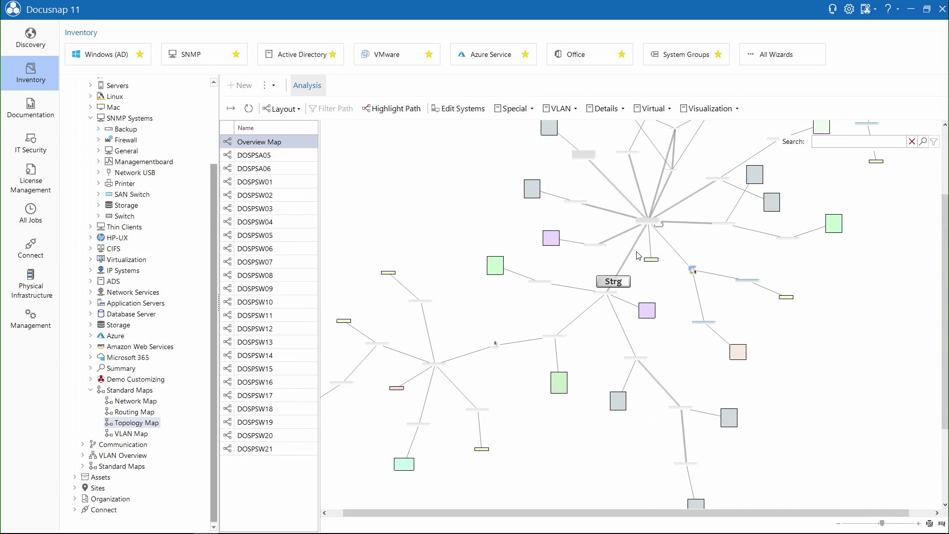
scroll(637, 254, "up", 3)
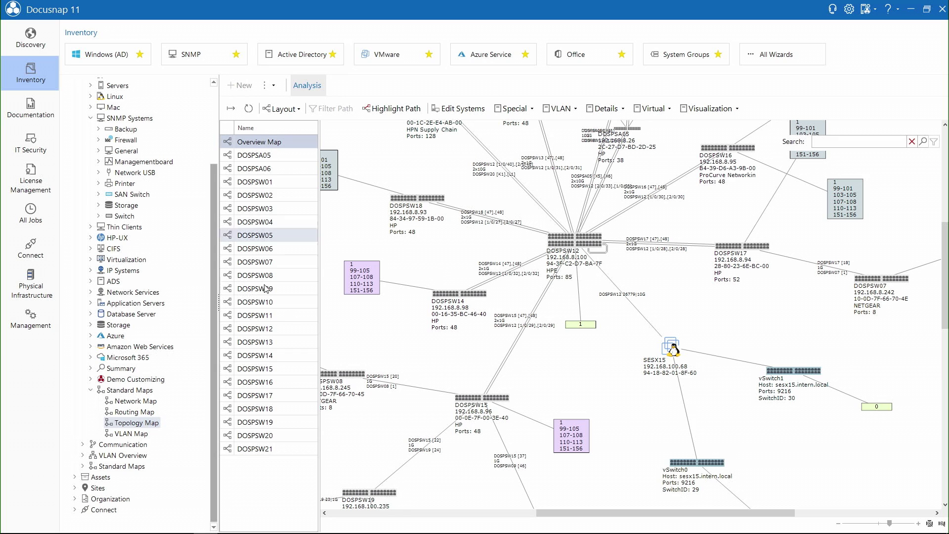
Open switch DOSPSW15's topology map and examine its ports, connected devices and tagged and untagged VLANs up close
left_click(266, 368)
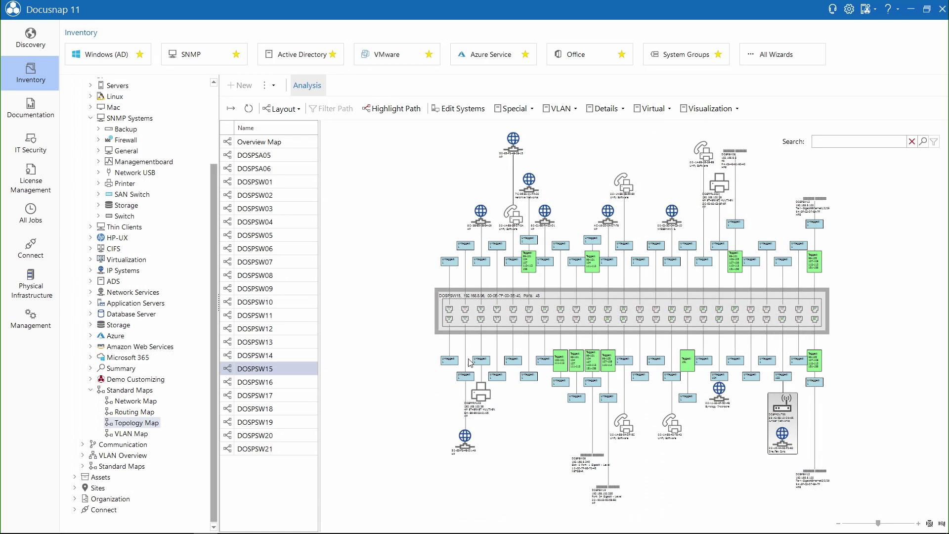
key("ctrl")
scroll(525, 281, "up", 6)
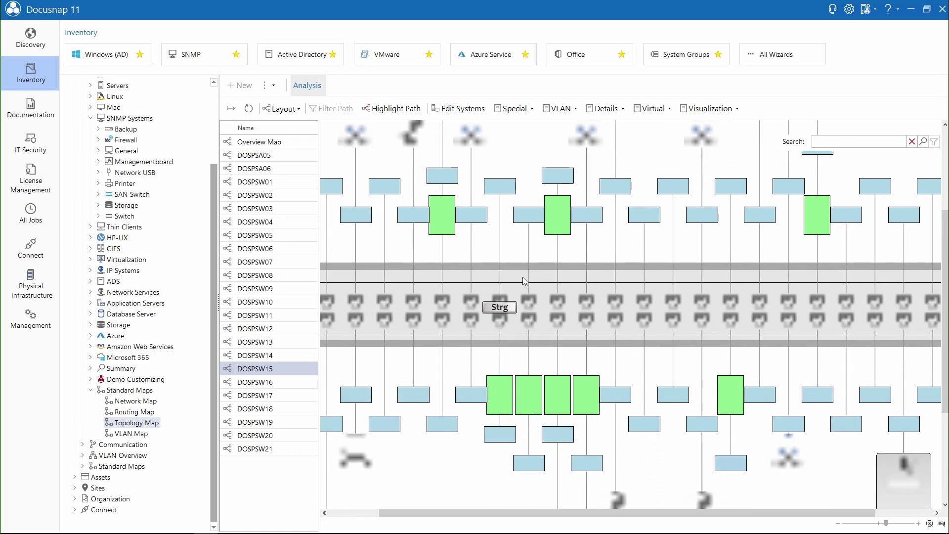
scroll(599, 295, "up", 5)
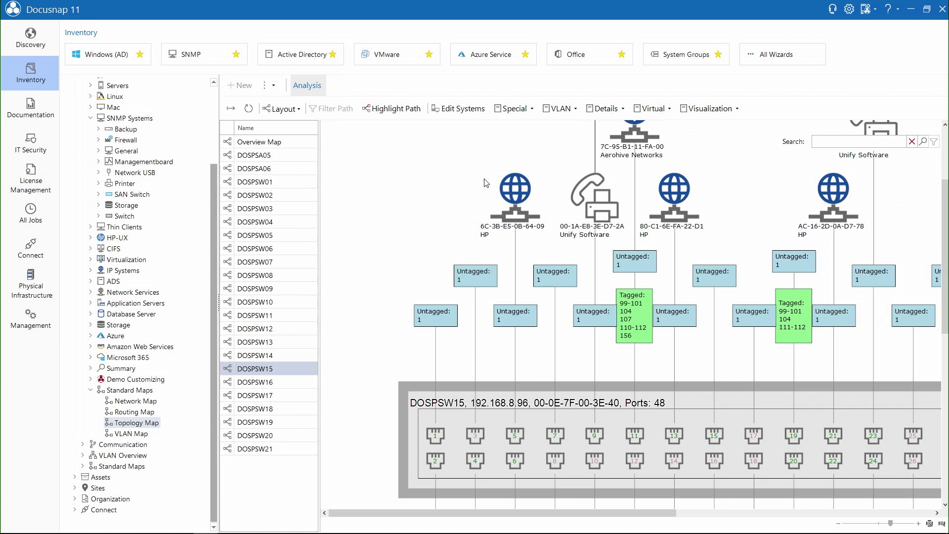
View switch DOSPSW15's ports under Edit Switch in the inventory management settings, and open the MAC Filter definitions
left_click(31, 318)
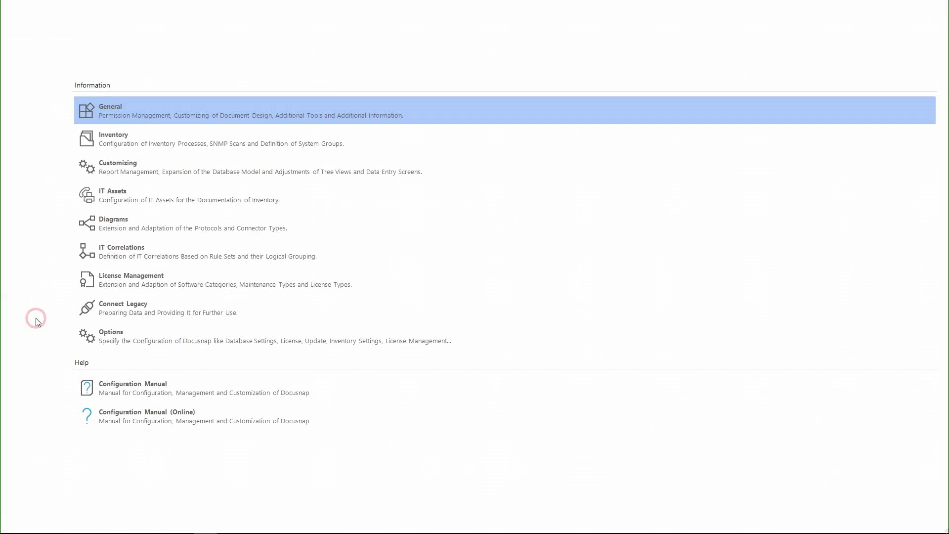
left_click(95, 53)
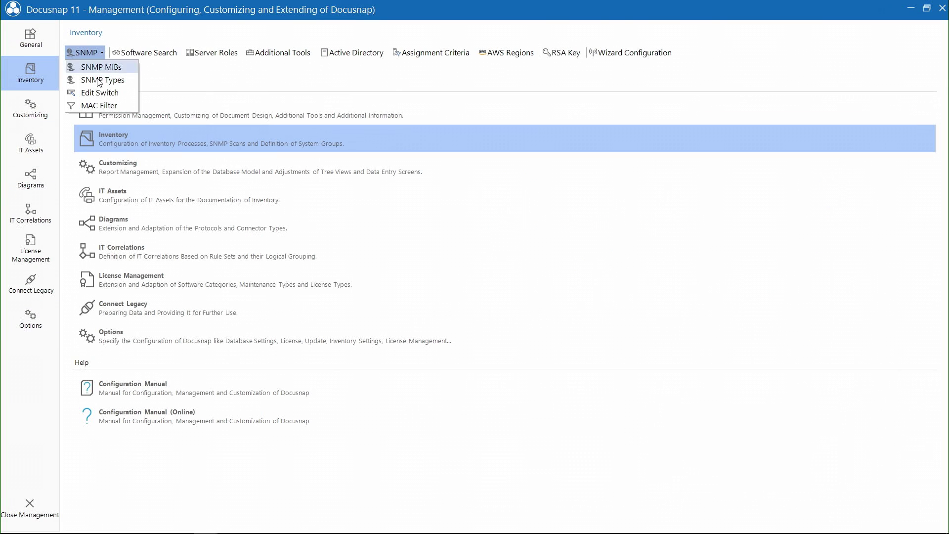
left_click(101, 92)
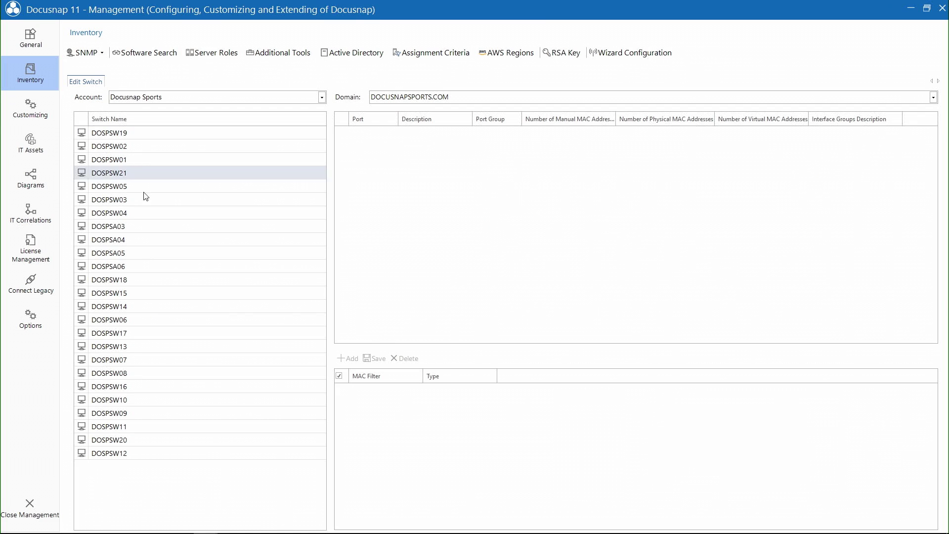
left_click(126, 293)
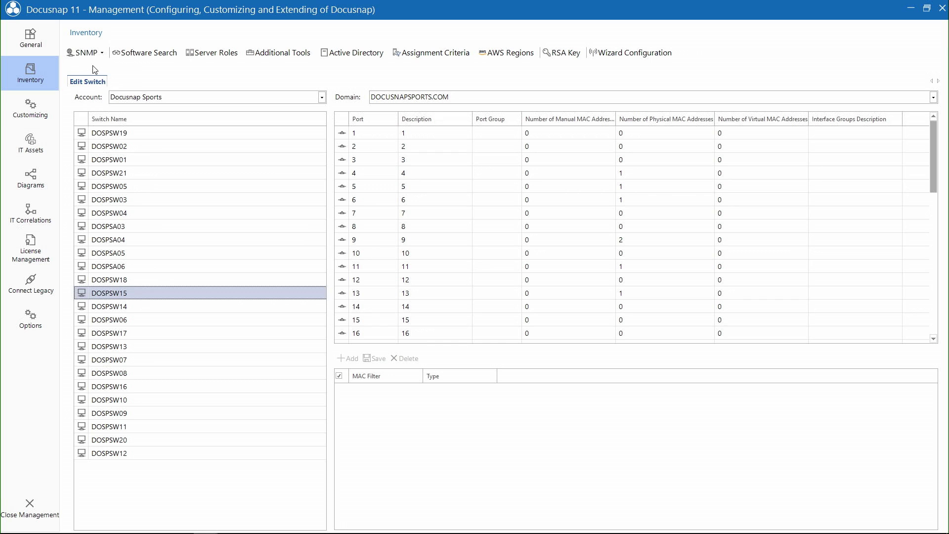
left_click(93, 52)
left_click(99, 105)
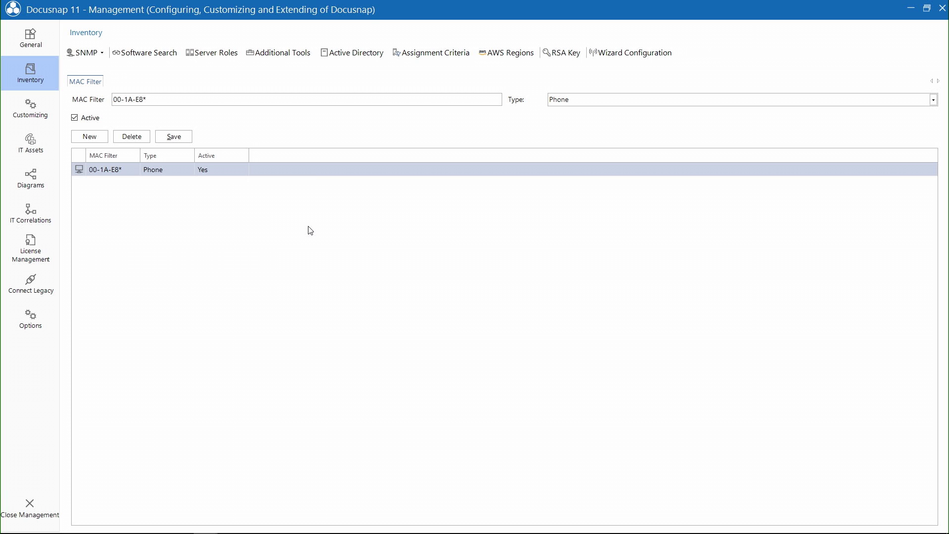
Open the SNMP MIBs management and view Q-BRIDGE-MIB's assigned system type and its place in the MIB tree
left_click(100, 53)
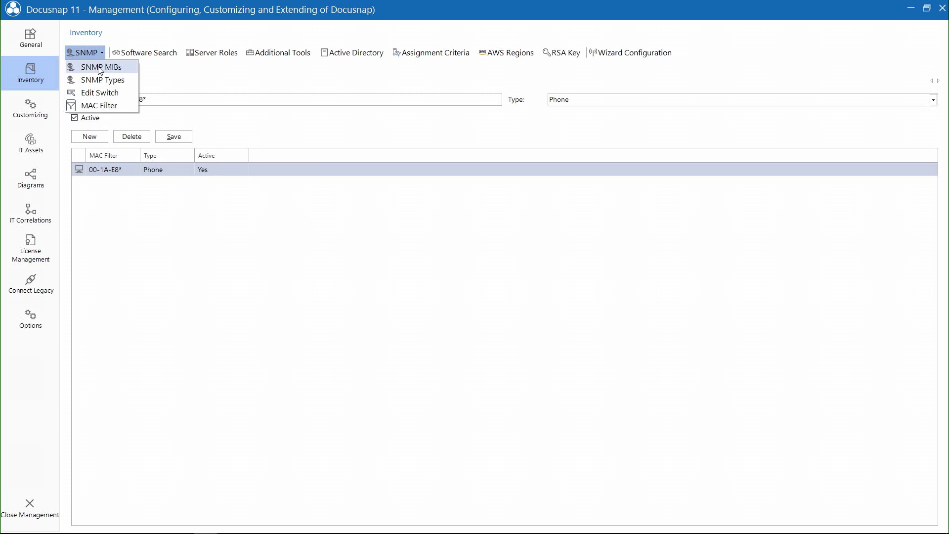
left_click(100, 68)
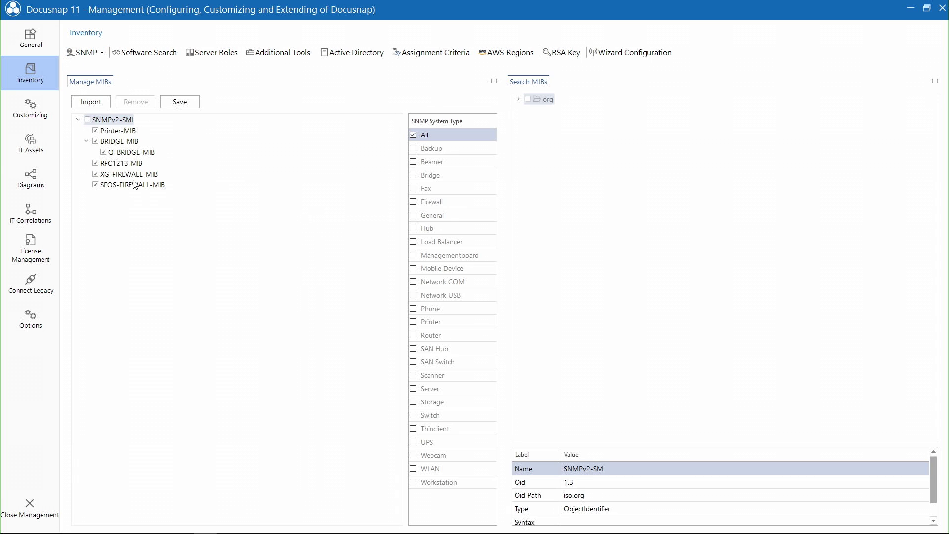
left_click(128, 153)
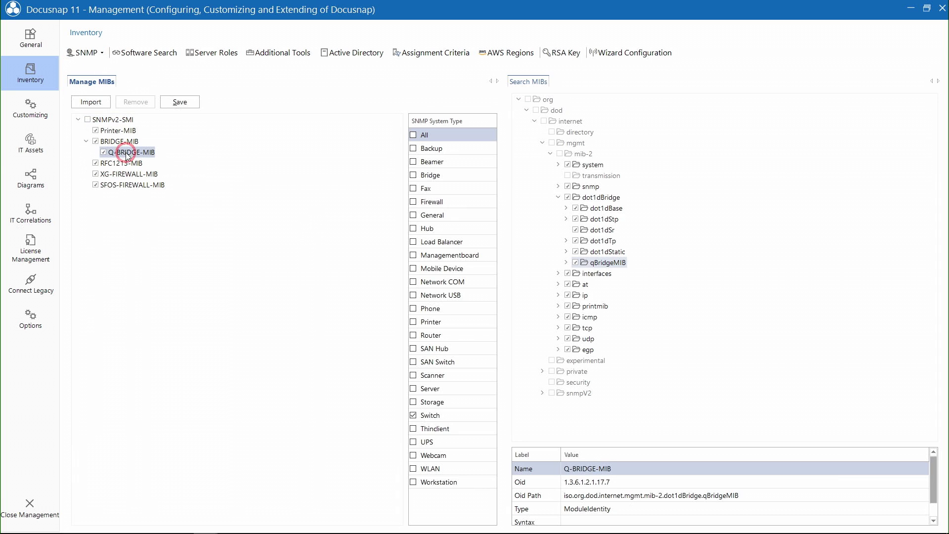